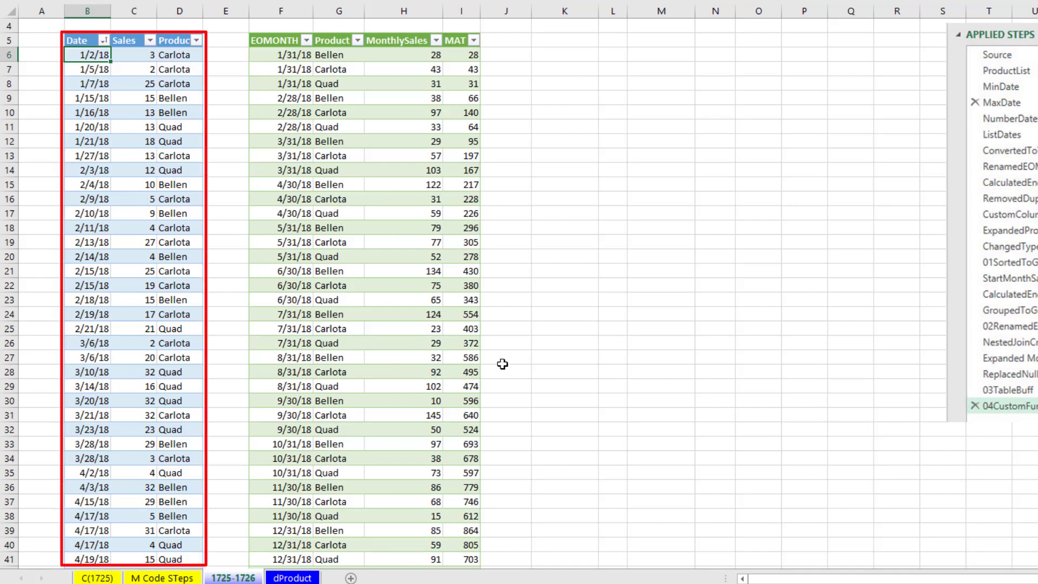
Scroll down the worksheet before opening the Power Pivot data model diagram
{"action": "scroll", "coordinate": [623, 489], "scroll_direction": "down", "scroll_amount": 6}
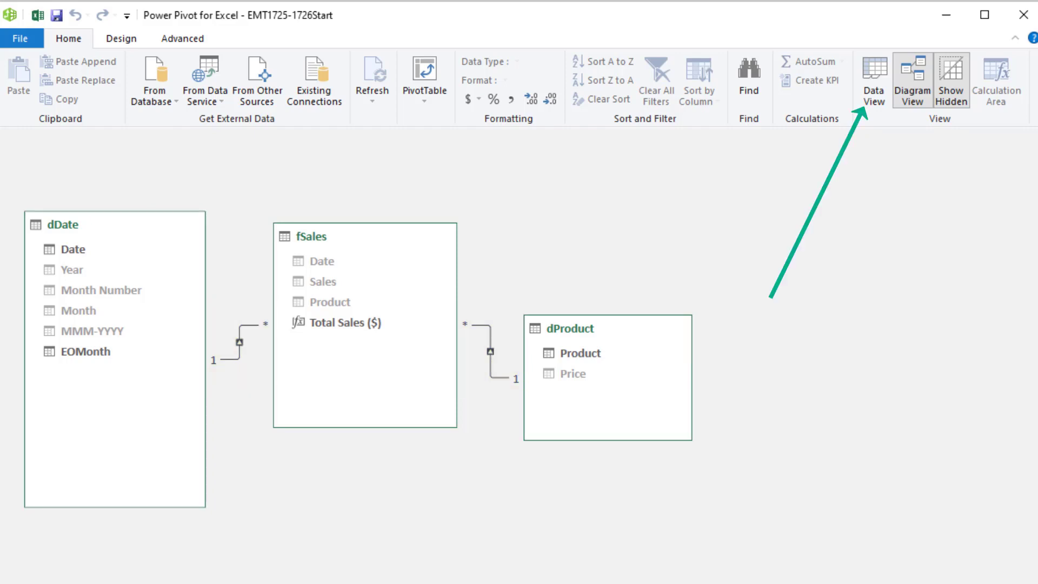
Show the fSales data grid and select Total Sales ($) to view its SUM(fSales[Sales]) formula
{"action": "left_click", "coordinate": [880, 95]}
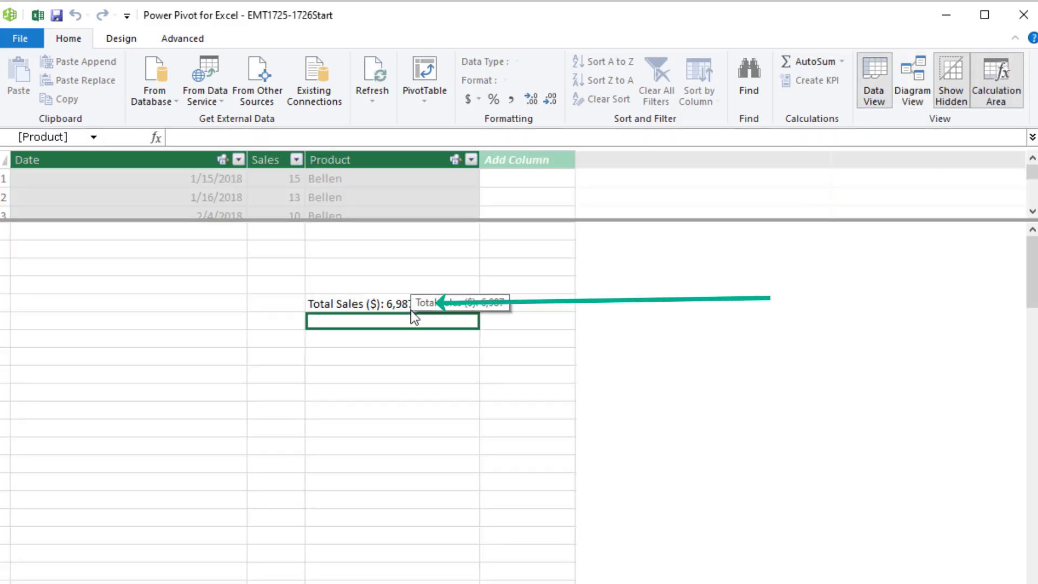
{"action": "left_click", "coordinate": [392, 308]}
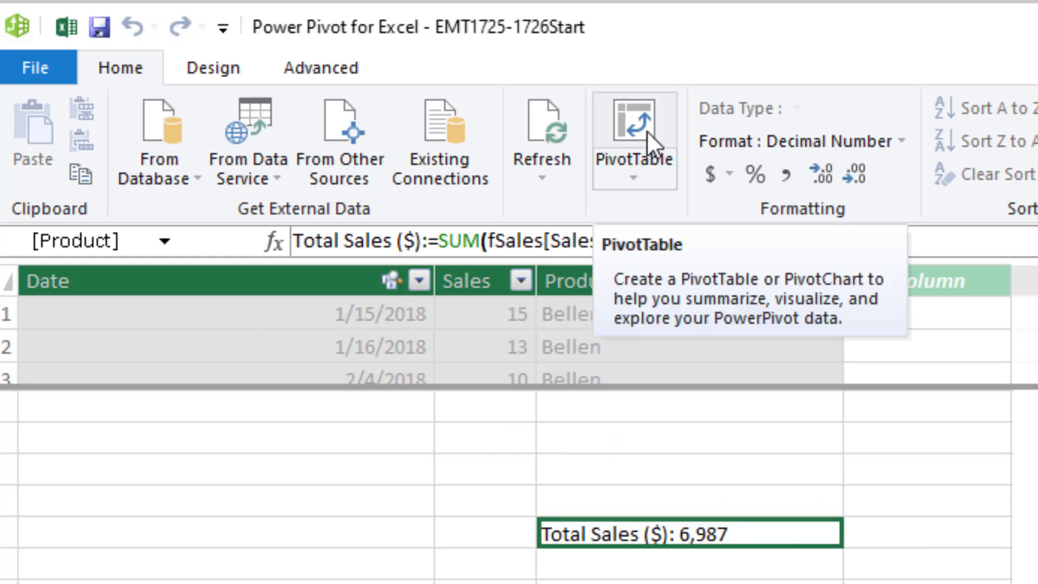
Insert a data-model PivotTable on the existing worksheet at K5
{"action": "left_click", "coordinate": [641, 117]}
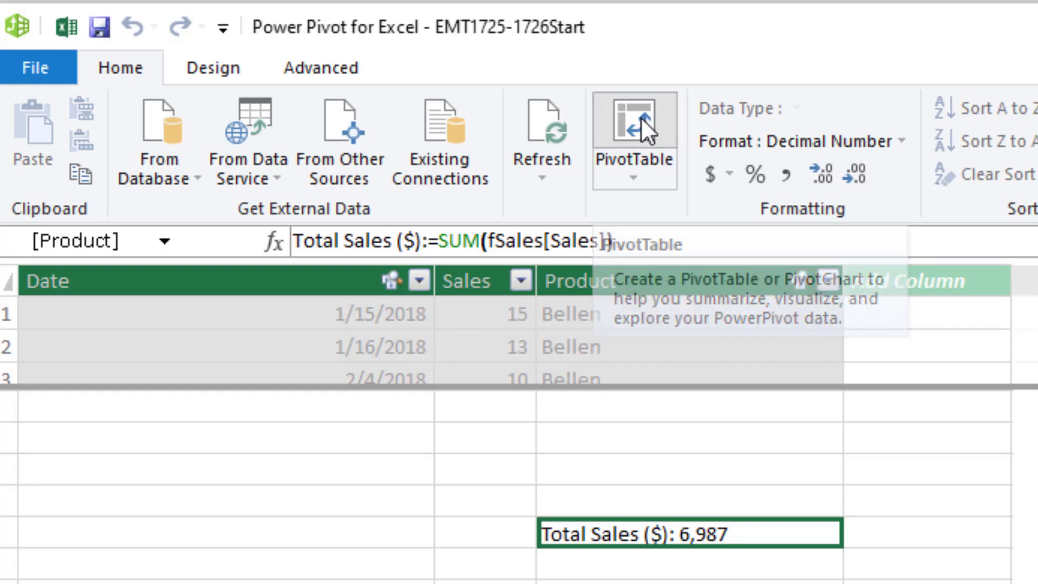
{"action": "left_click", "coordinate": [587, 347]}
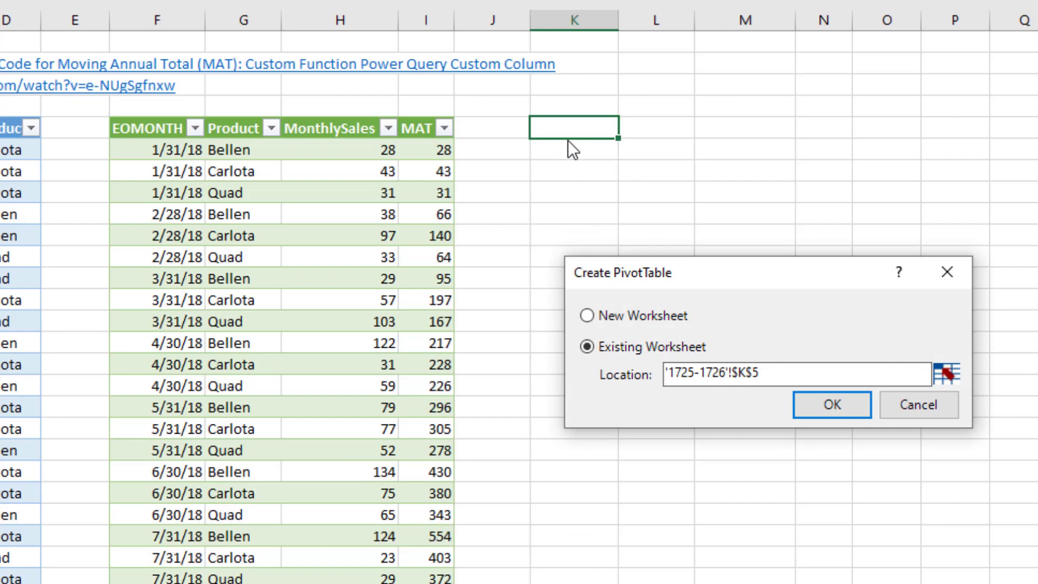
{"action": "left_click", "coordinate": [826, 409]}
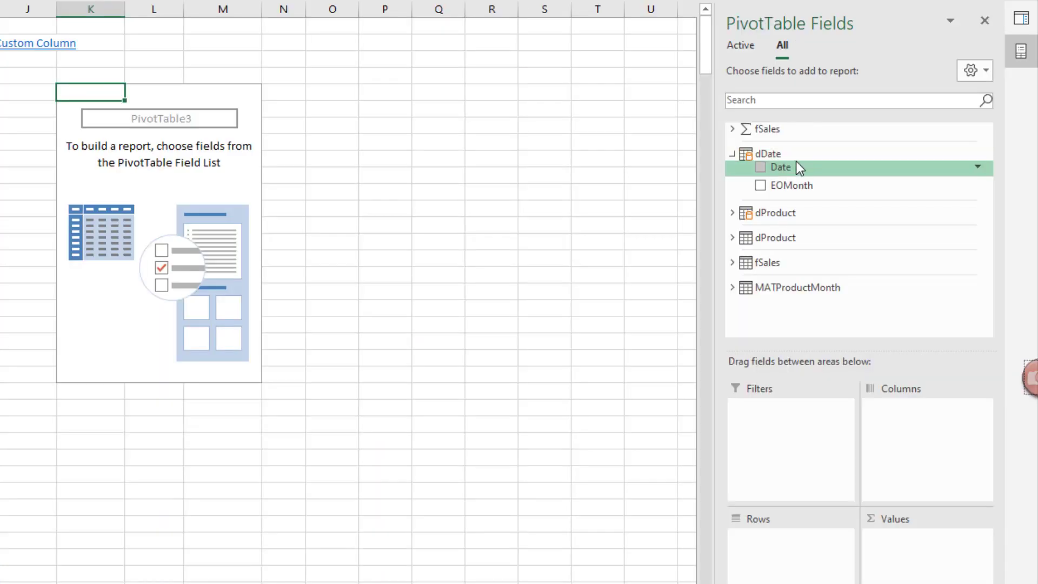
Put EOMonth and Product in Rows and Total Sales ($) in Values, noting Bellen's 1/31/19 value of 77
{"action": "left_click_drag", "start_coordinate": [787, 187], "coordinate": [780, 548]}
{"action": "left_click", "coordinate": [733, 213]}
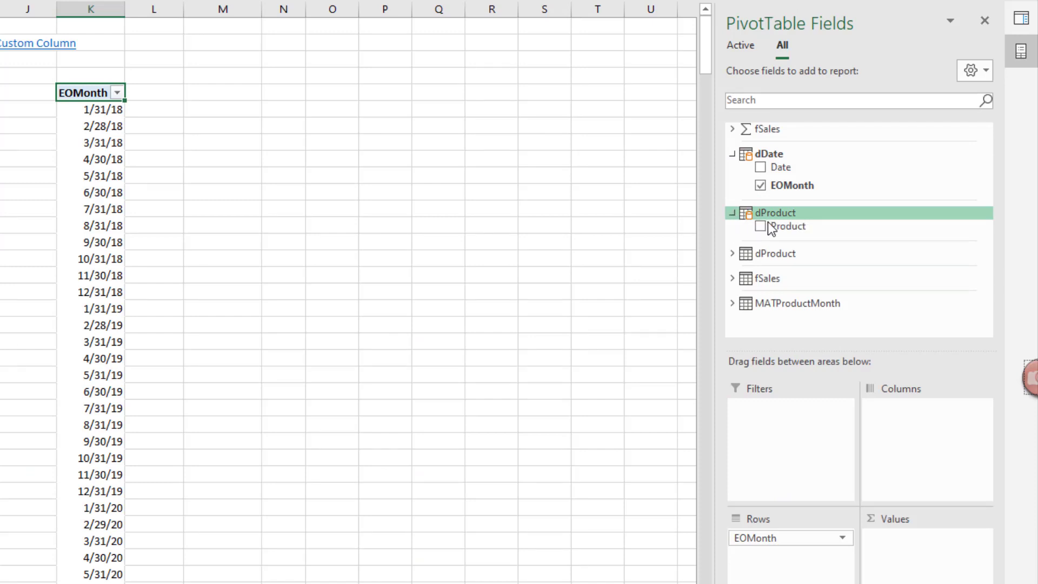
{"action": "left_click_drag", "start_coordinate": [768, 223], "coordinate": [806, 560]}
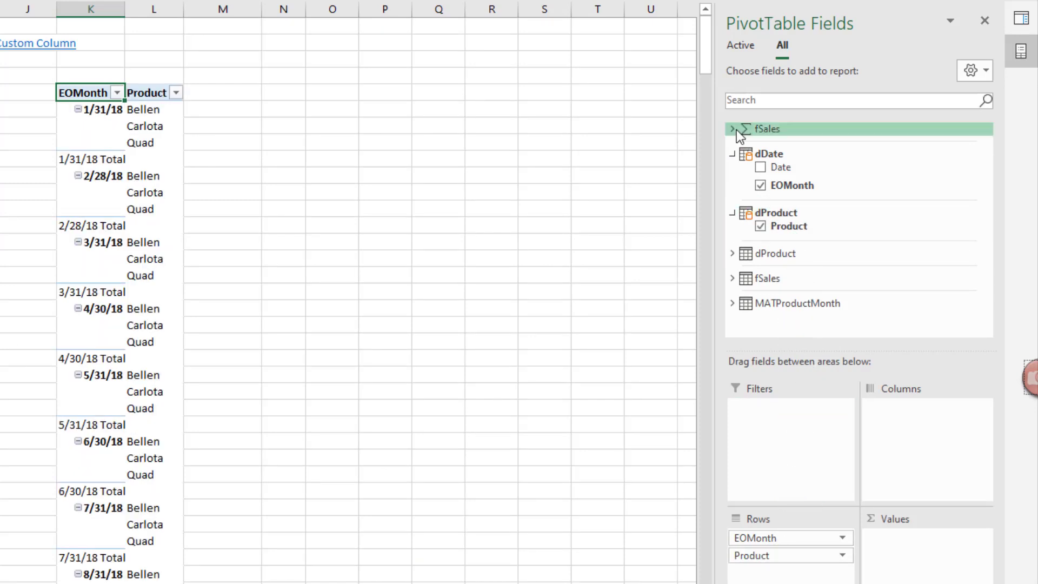
{"action": "left_click", "coordinate": [733, 129]}
{"action": "left_click_drag", "start_coordinate": [790, 145], "coordinate": [897, 570]}
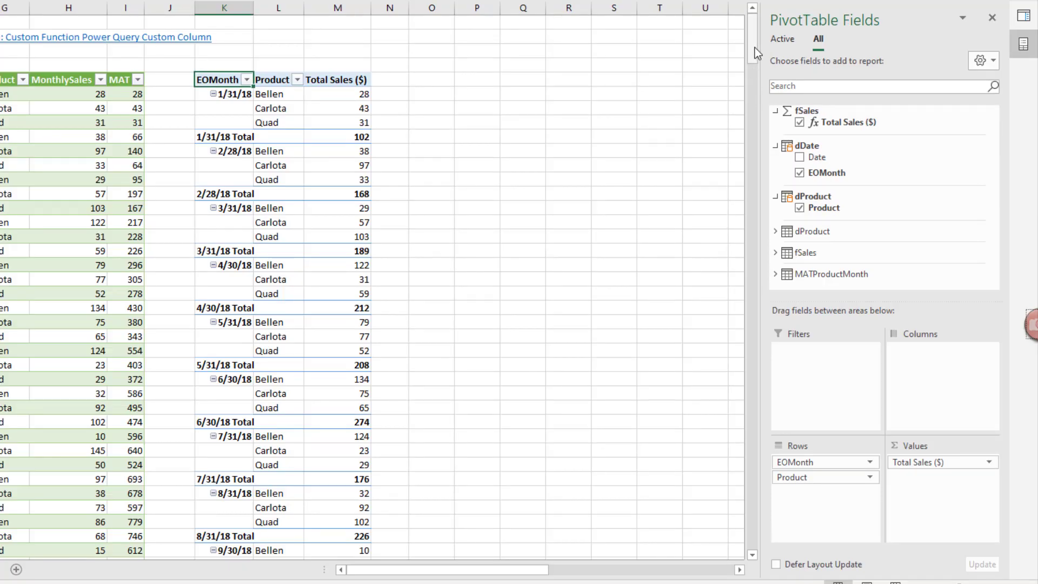
{"action": "left_click_drag", "start_coordinate": [754, 47], "coordinate": [755, 92]}
{"action": "left_click", "coordinate": [354, 339]}
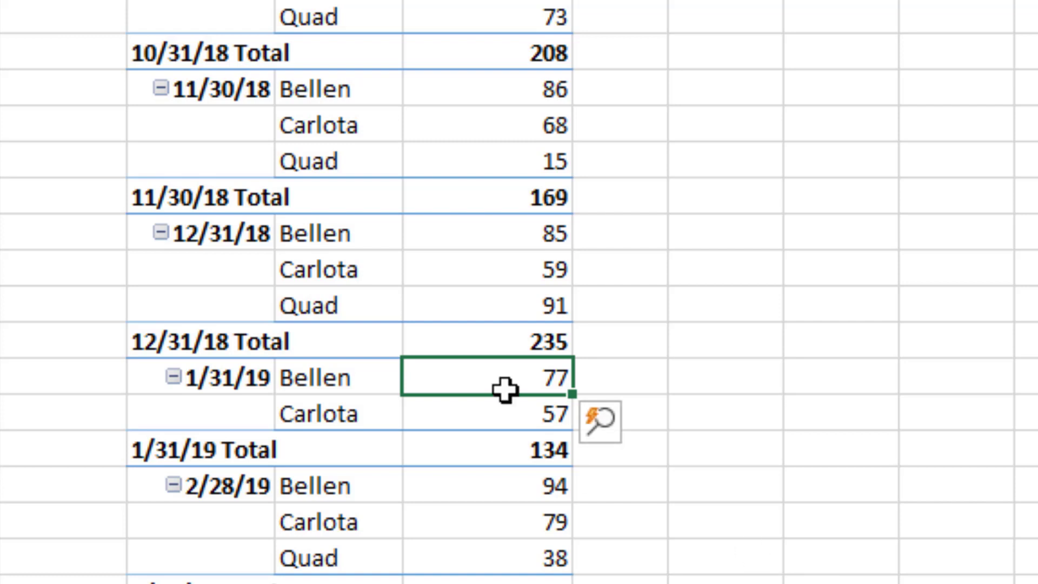
{"action": "left_click", "coordinate": [224, 378]}
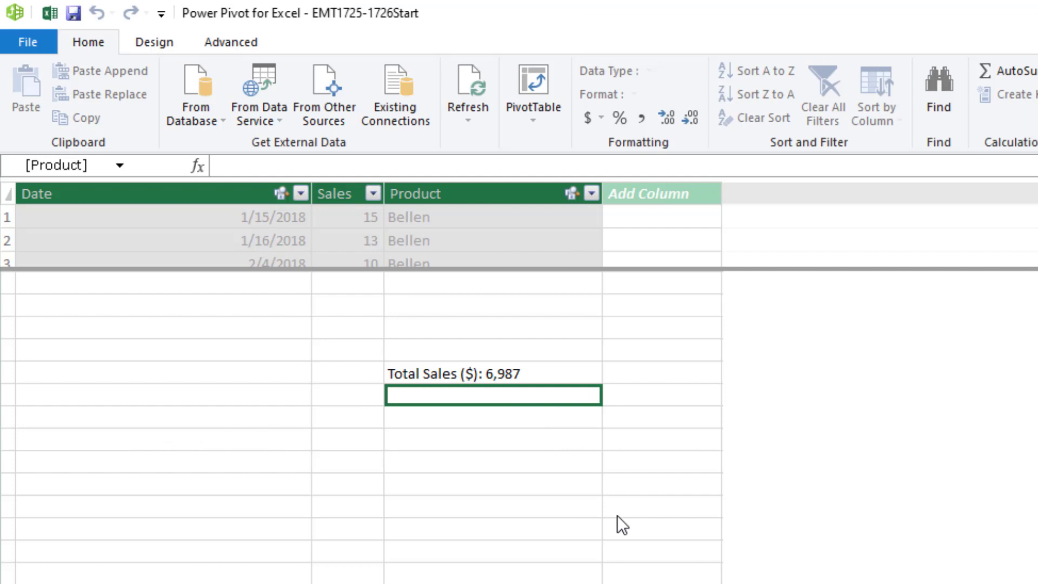
Type MAT($):=CALCULATE([Total Sales ($)],DATESINPERIOD( using IntelliSense suggestions
{"action": "type", "text": "MAT"}
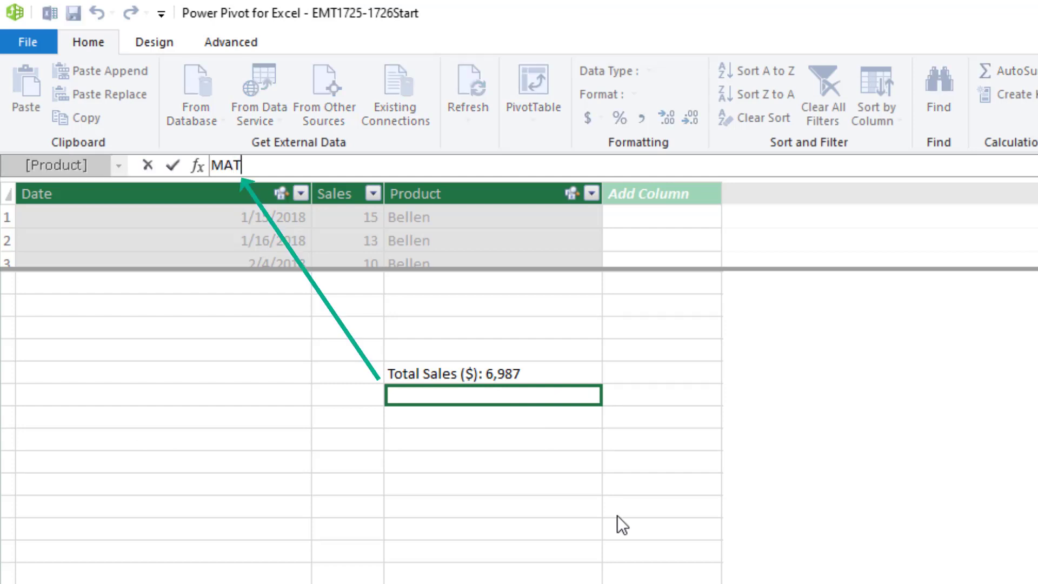
{"action": "type", "text": "("}
{"action": "type", "text": "$)"}
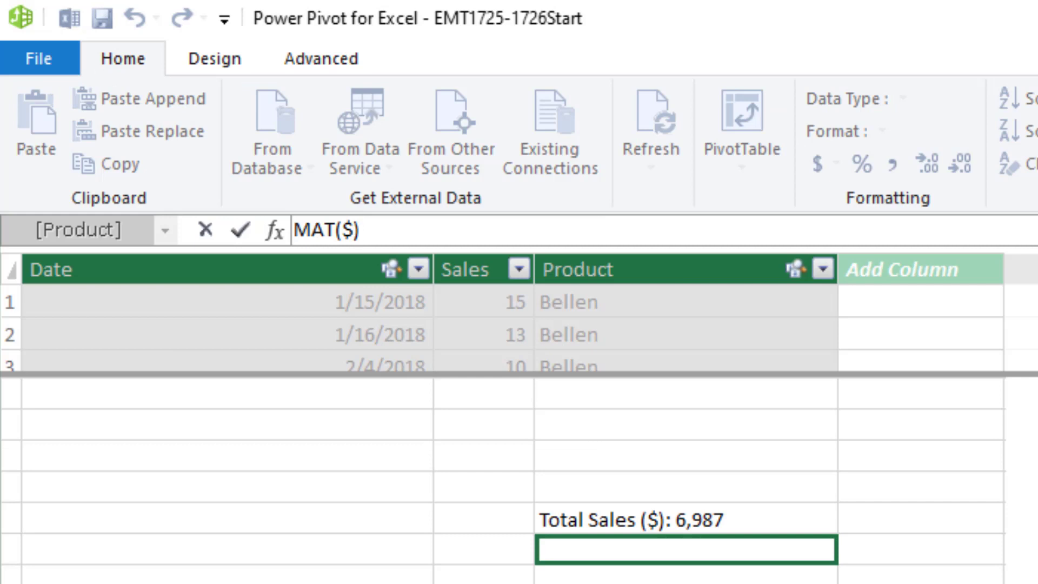
{"action": "type", "text": ":=c"}
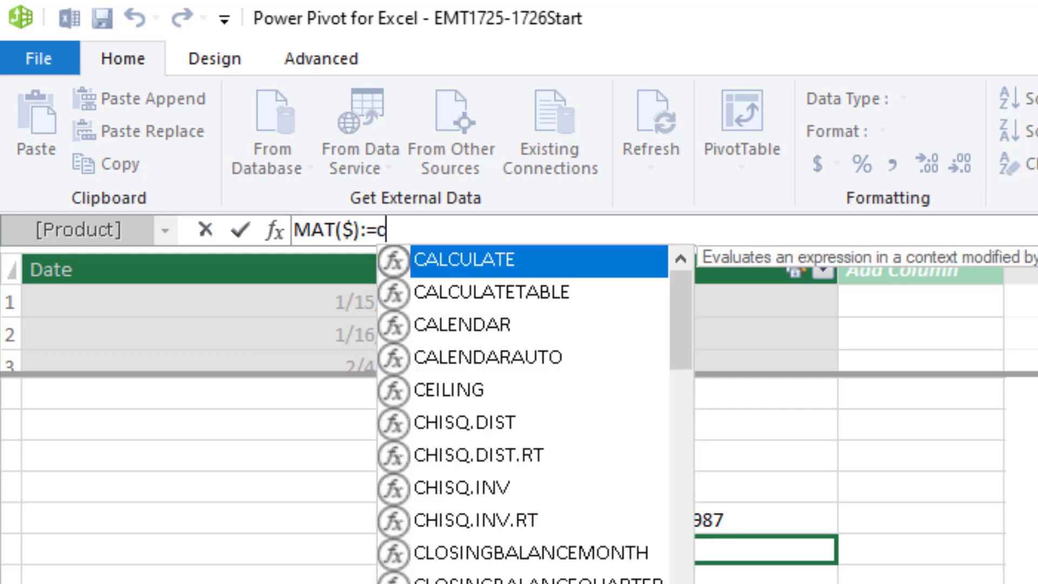
{"action": "key", "text": "Tab"}
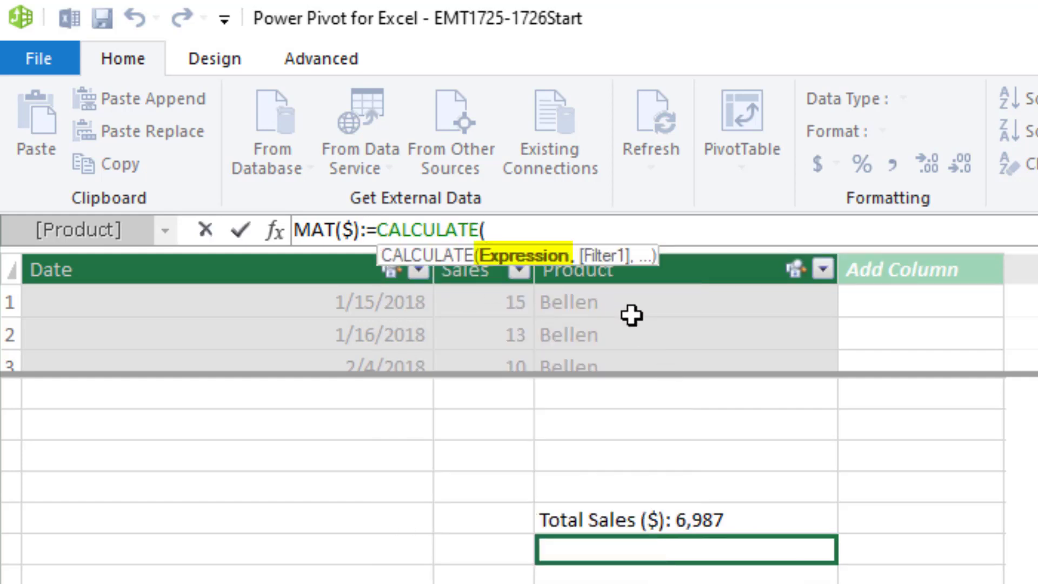
{"action": "type", "text": "["}
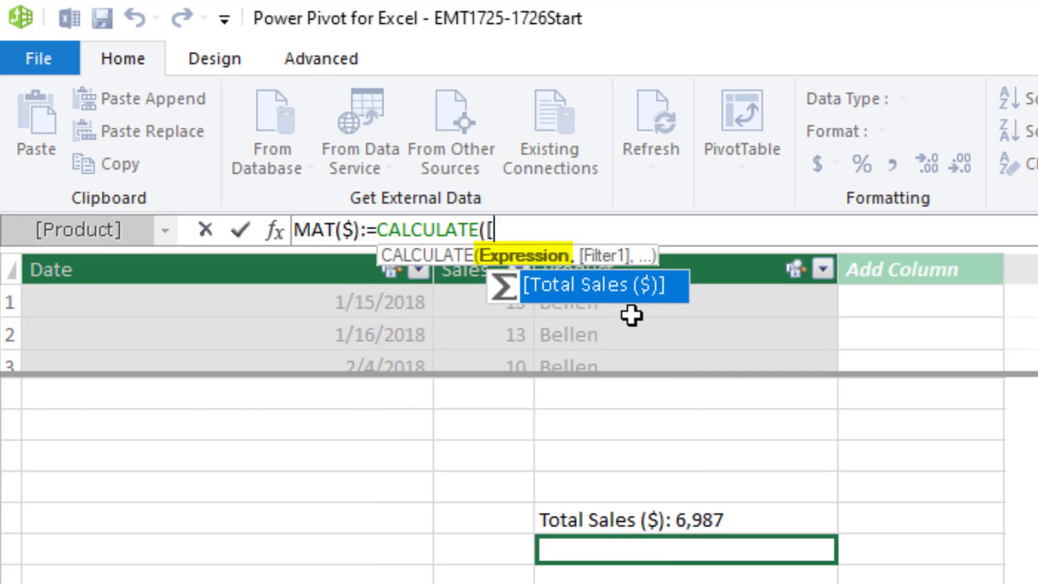
{"action": "key", "text": "Tab"}
{"action": "type", "text": ","}
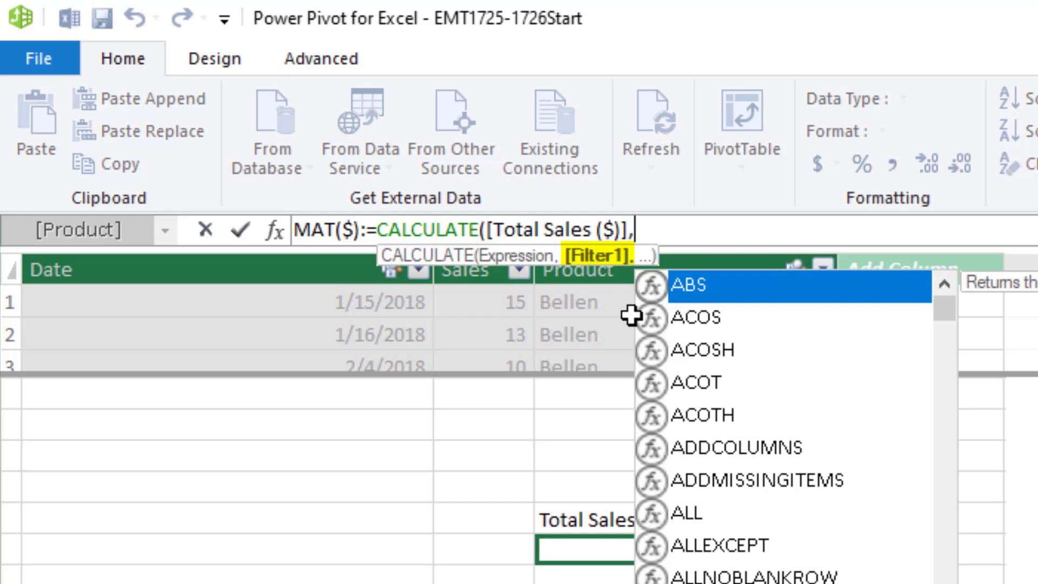
{"action": "type", "text": "dat"}
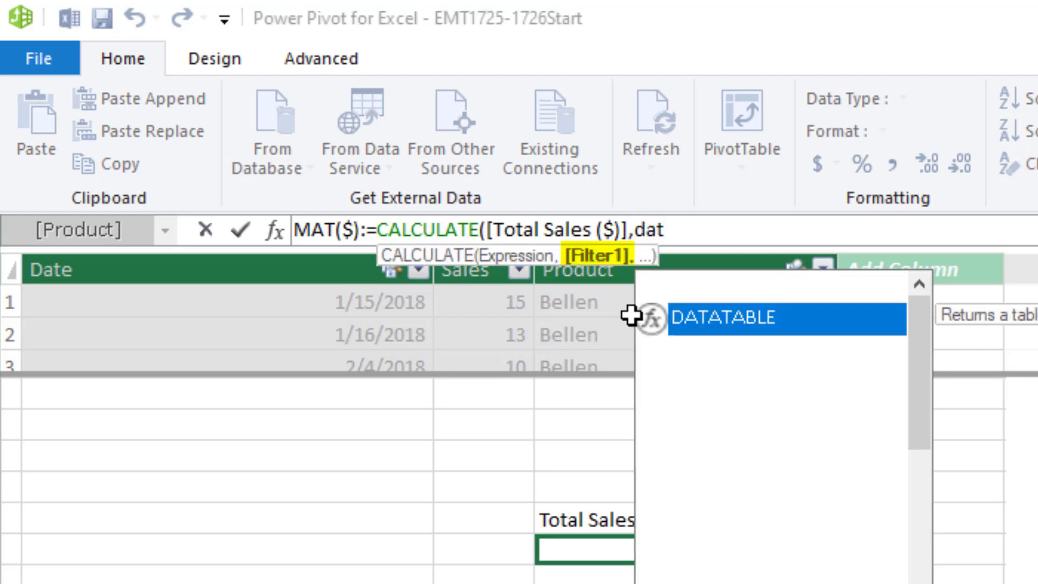
{"action": "type", "text": "es"}
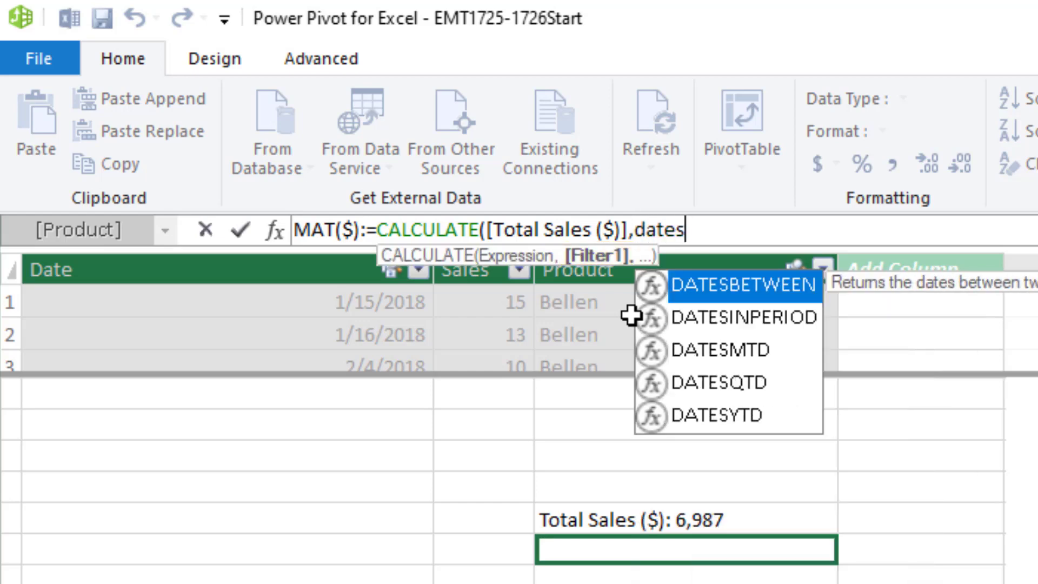
{"action": "key", "text": "Down"}
{"action": "key", "text": "Tab"}
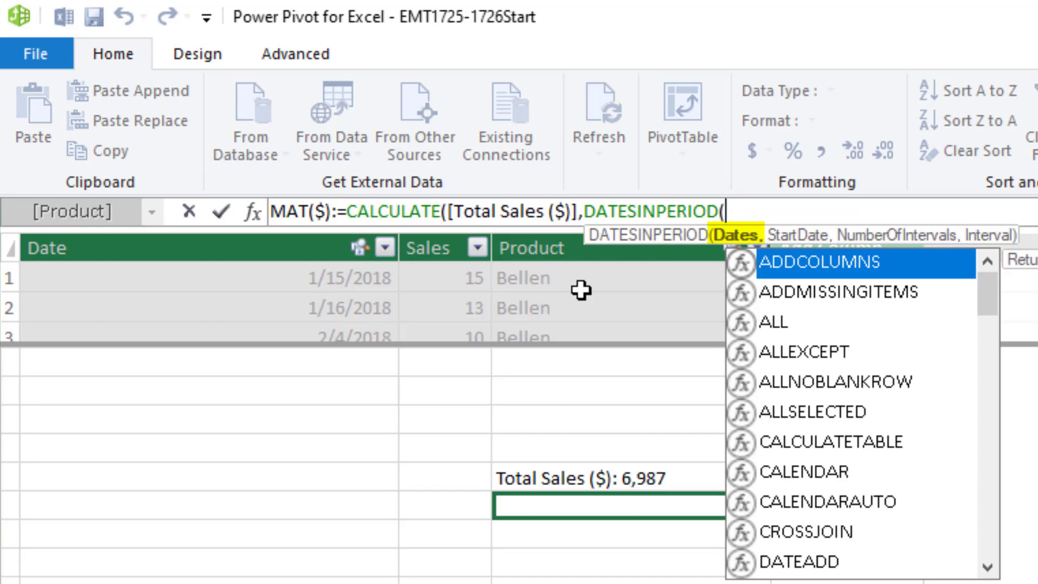
Add dDate[Date] and LASTDATE(dDate[Date]) as the first DATESINPERIOD arguments
{"action": "type", "text": "dd"}
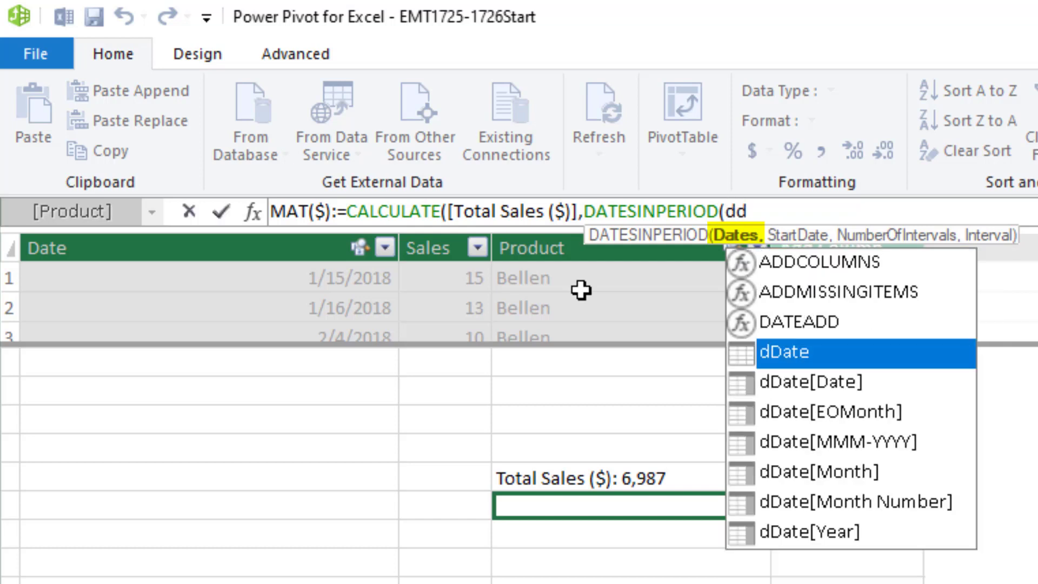
{"action": "key", "text": "Down"}
{"action": "key", "text": "Tab"}
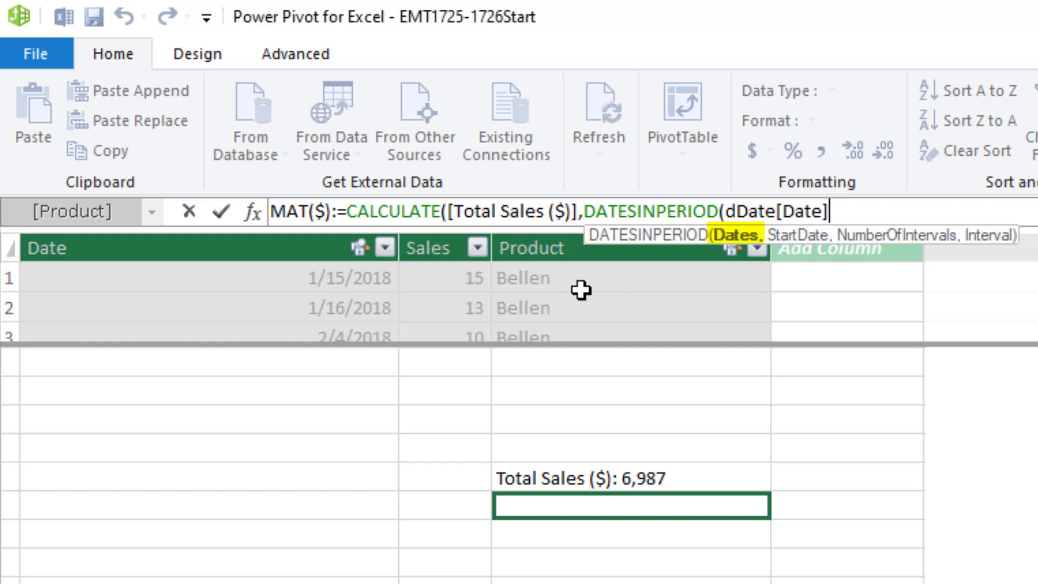
{"action": "type", "text": ","}
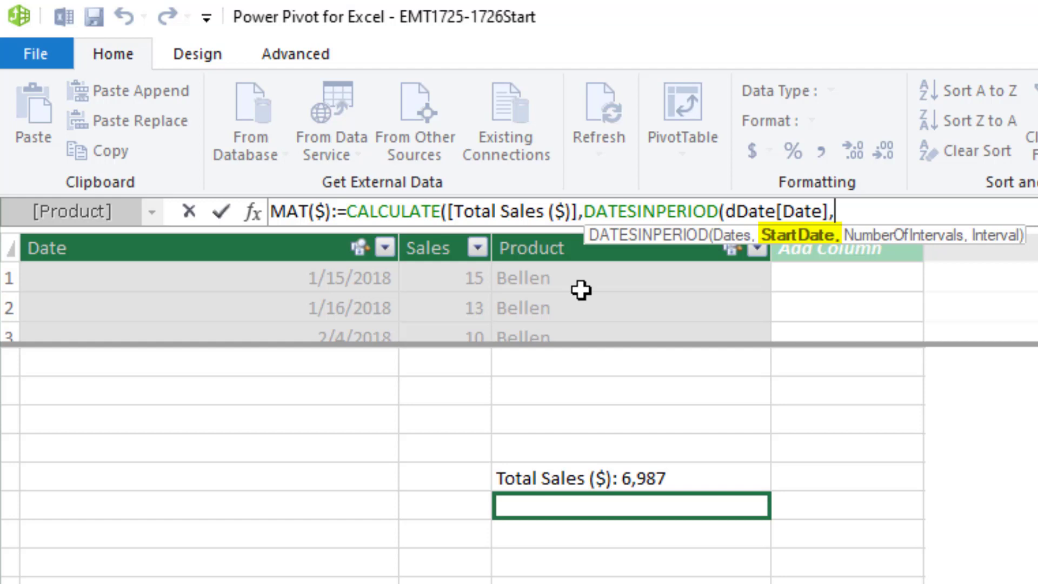
{"action": "type", "text": "last"}
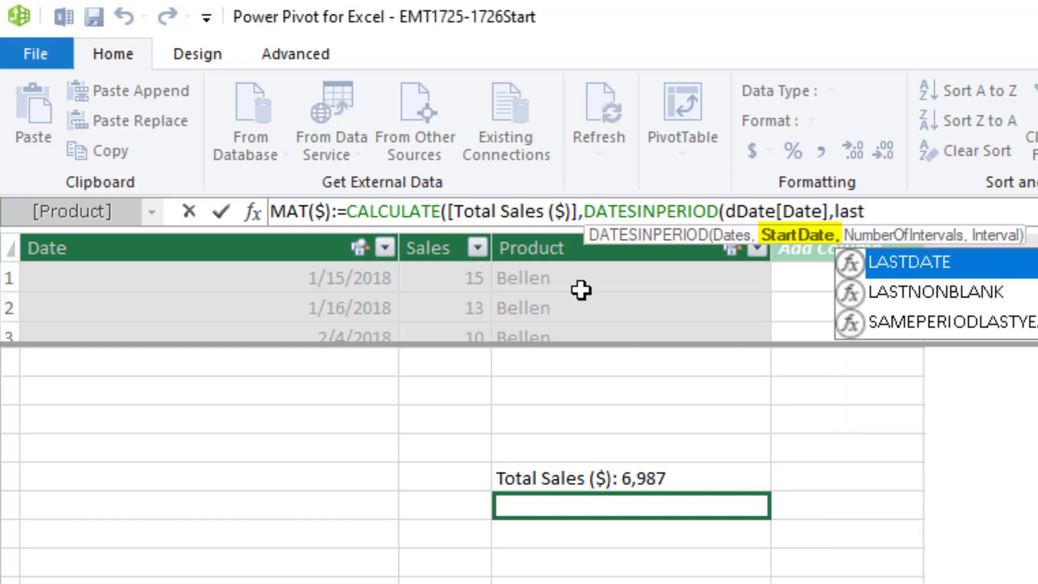
{"action": "key", "text": "Tab"}
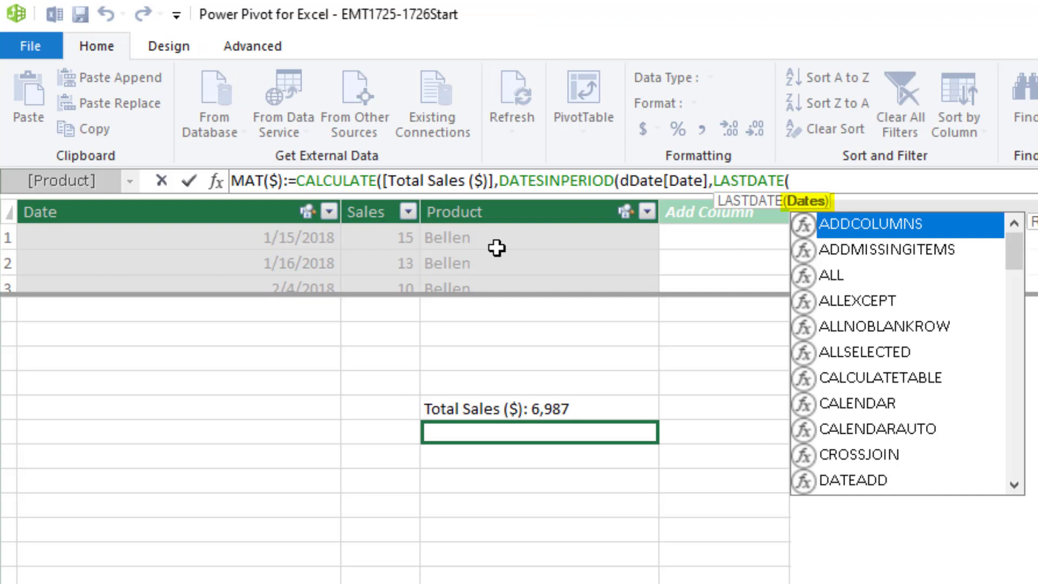
{"action": "type", "text": "dd"}
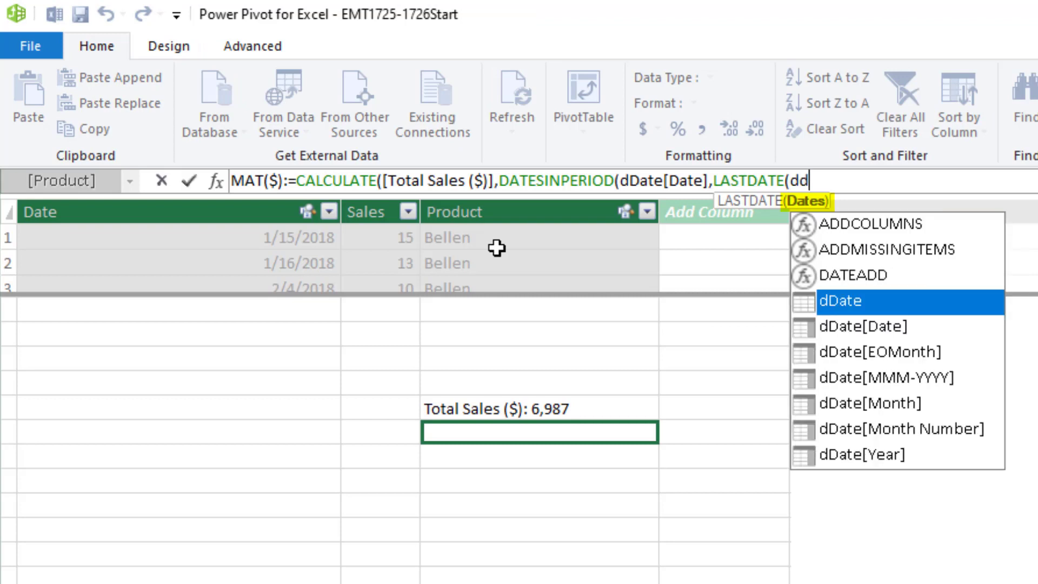
{"action": "key", "text": "Down"}
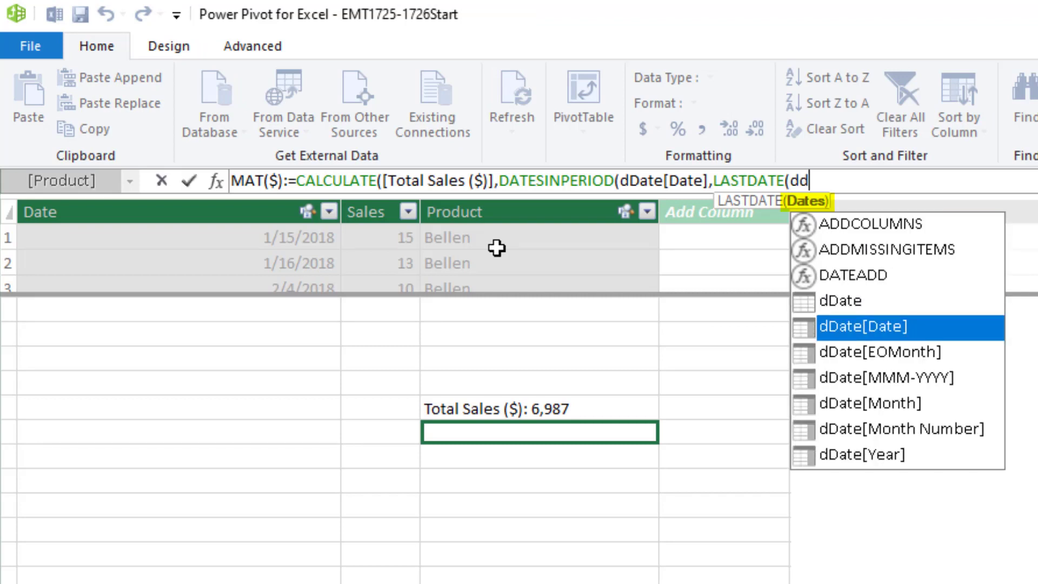
{"action": "key", "text": "Tab"}
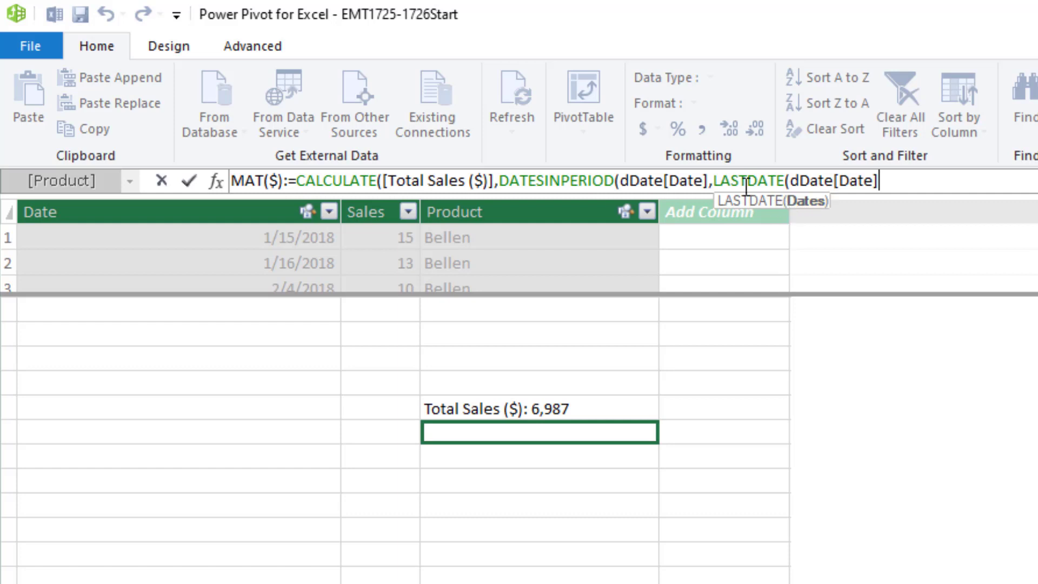
Complete the formula with -1 and the YEAR interval, closing the parentheses
{"action": "type", "text": ")"}
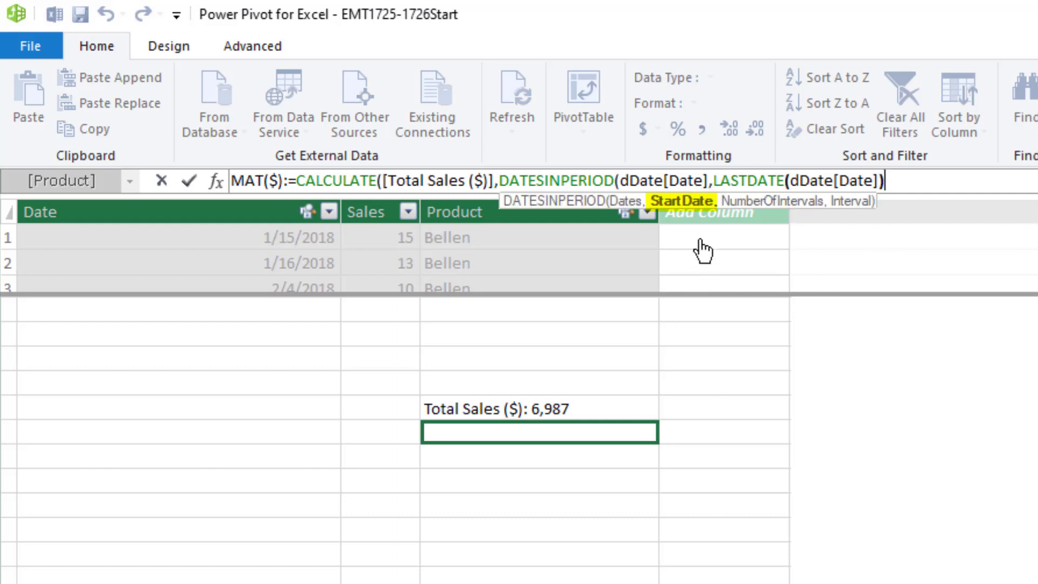
{"action": "type", "text": ","}
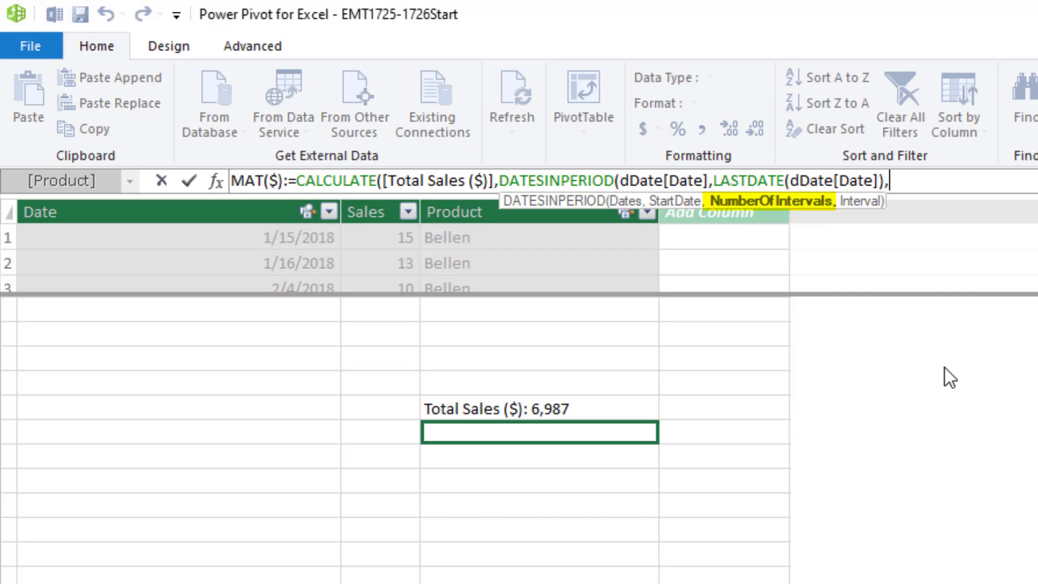
{"action": "type", "text": "-1,"}
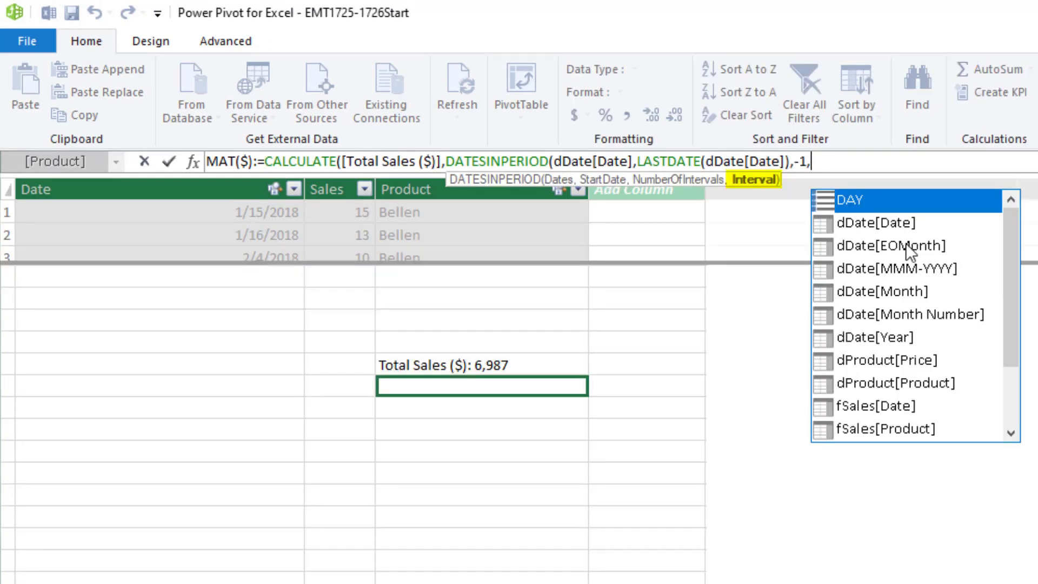
{"action": "left_click_drag", "start_coordinate": [1011, 313], "coordinate": [973, 435]}
{"action": "left_click", "coordinate": [860, 429]}
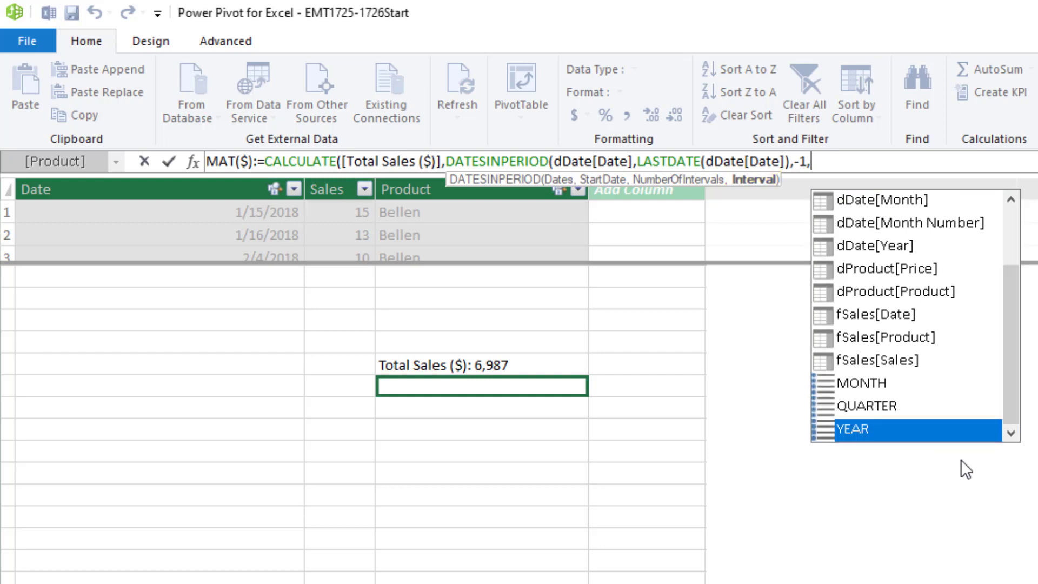
{"action": "key", "text": "Tab"}
{"action": "type", "text": ")"}
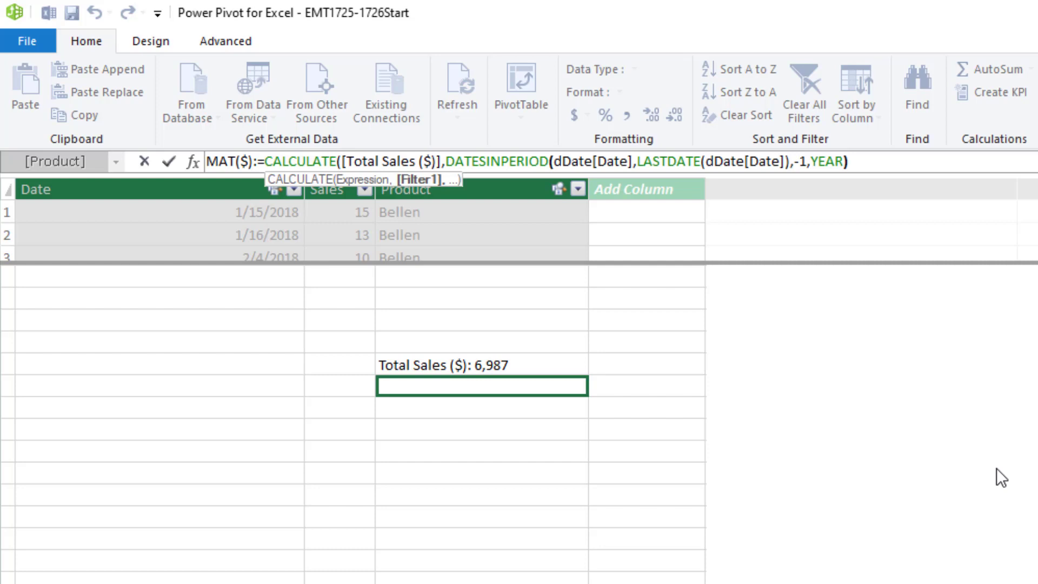
Commit the MAT($) measure and format it as Number with 0 decimals and thousands separator
{"action": "key", "text": "Return"}
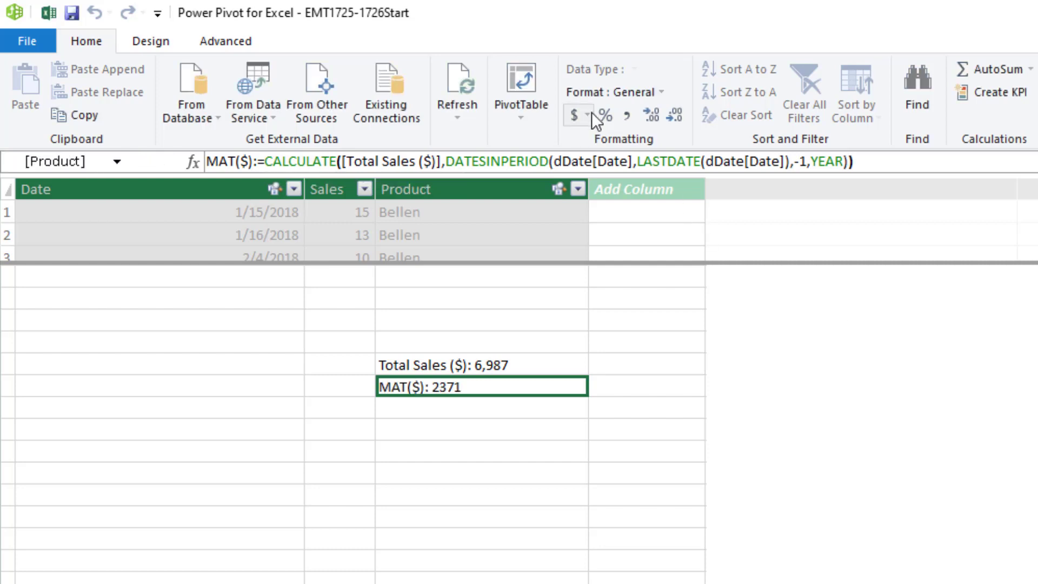
{"action": "left_click", "coordinate": [613, 93]}
{"action": "left_click", "coordinate": [652, 316]}
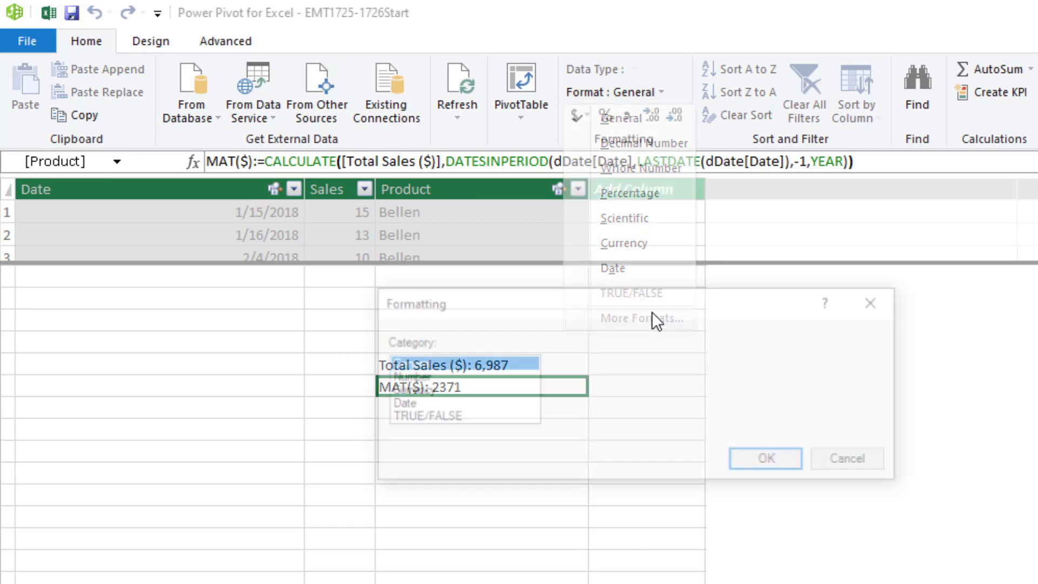
{"action": "left_click", "coordinate": [726, 396]}
{"action": "left_click", "coordinate": [727, 396]}
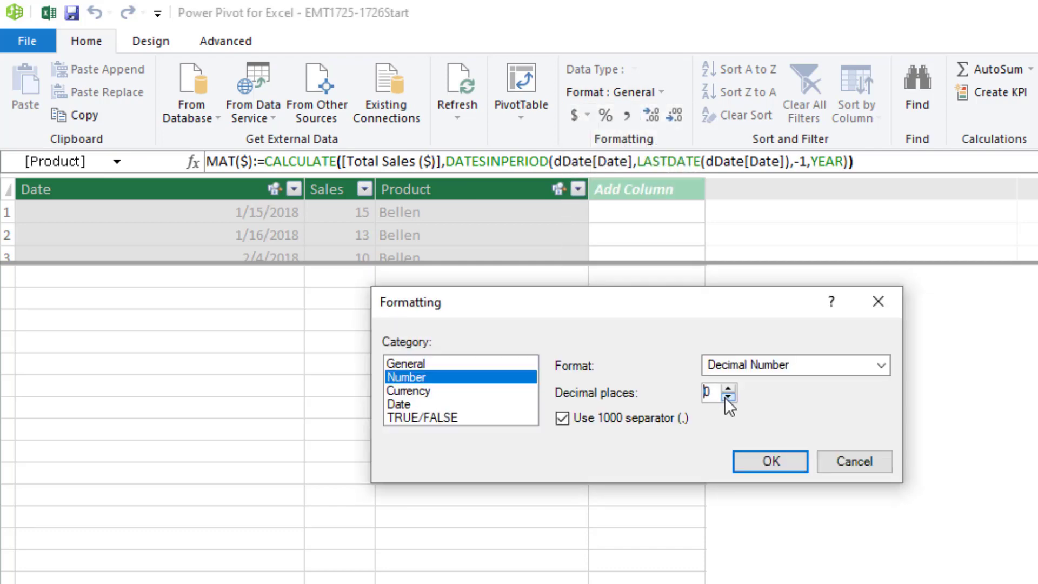
{"action": "left_click", "coordinate": [757, 465]}
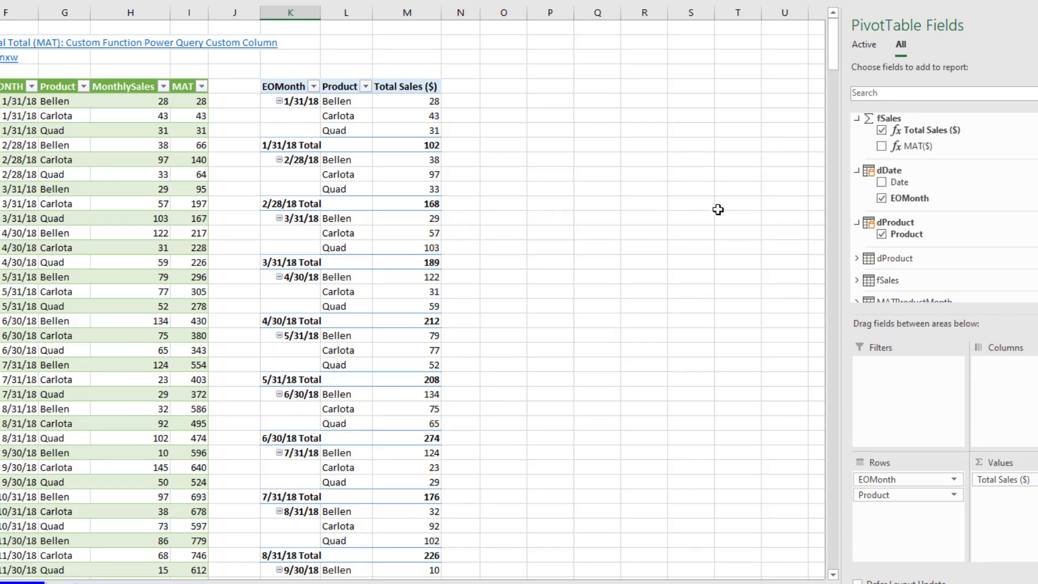
{"action": "left_click_drag", "start_coordinate": [912, 150], "coordinate": [1011, 506]}
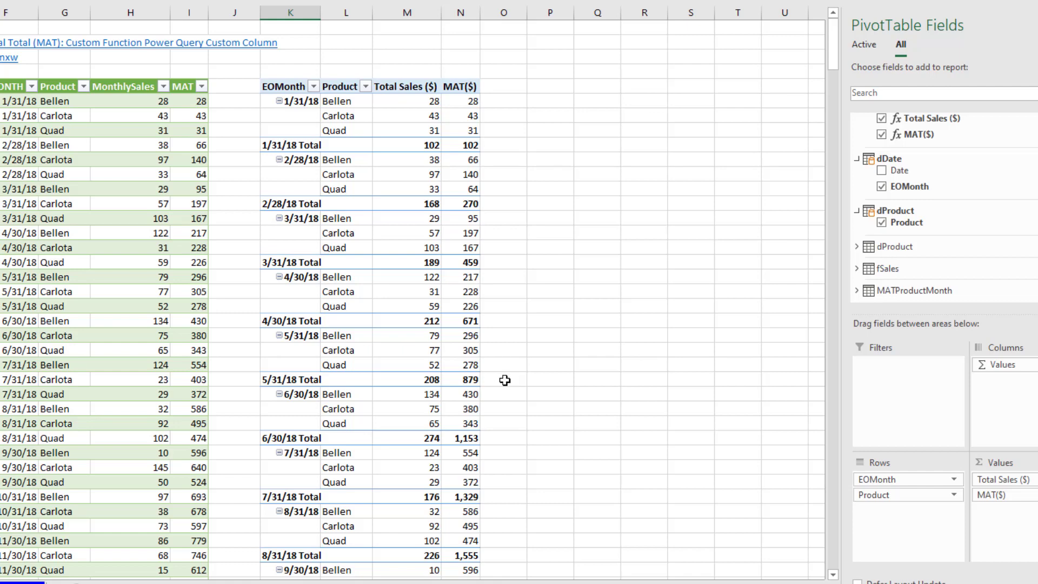
{"action": "scroll", "coordinate": [504, 380], "scroll_direction": "down", "scroll_amount": 9}
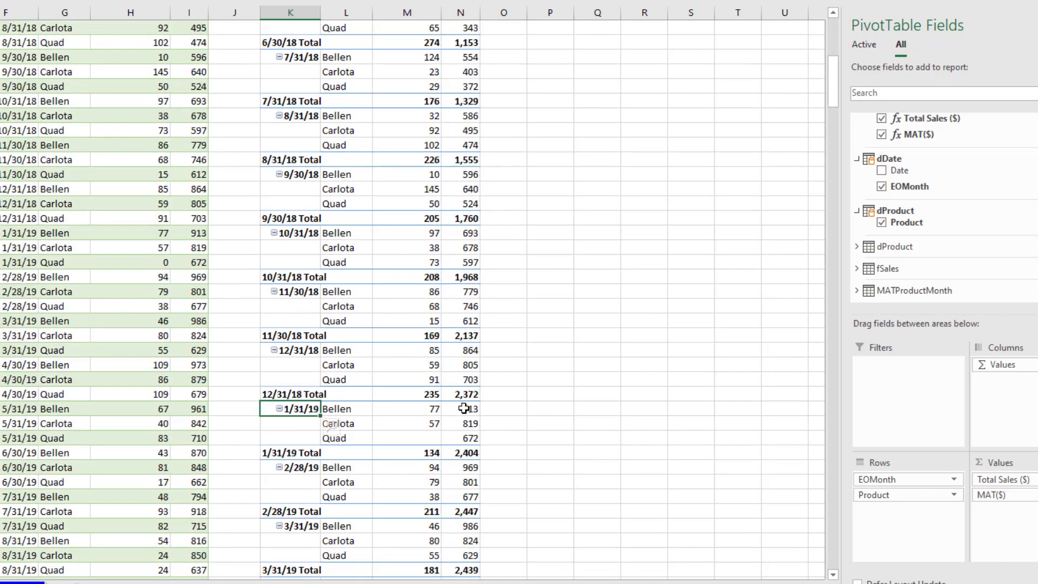
{"action": "left_click", "coordinate": [468, 409]}
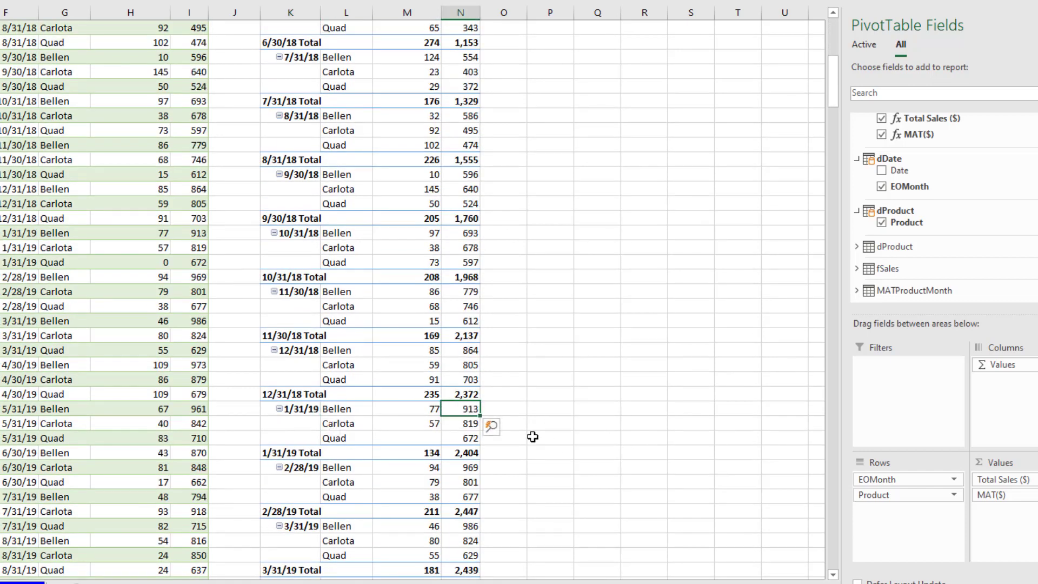
{"action": "left_click", "coordinate": [469, 423]}
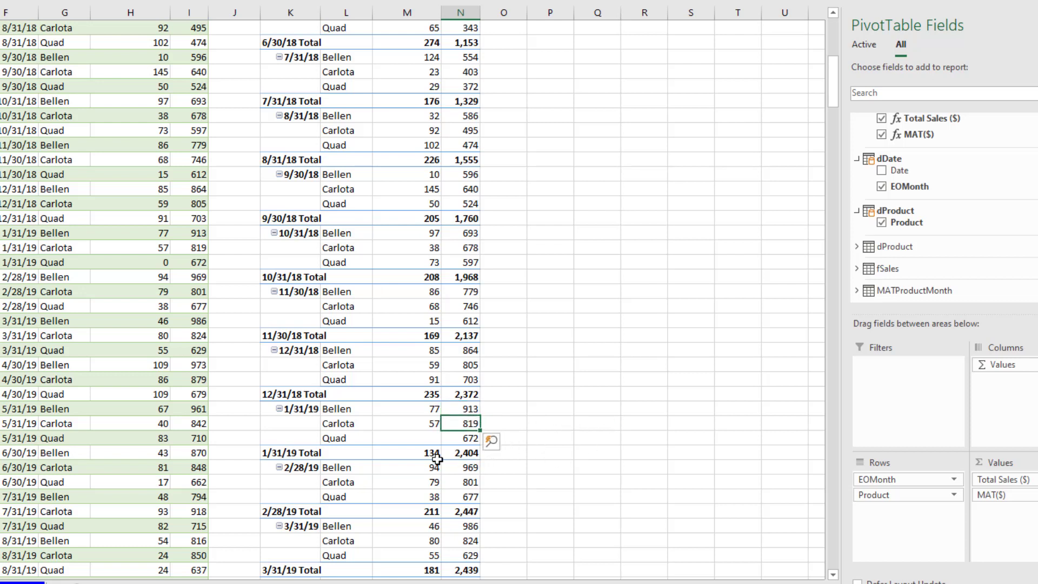
{"action": "mouse_move", "coordinate": [398, 457]}
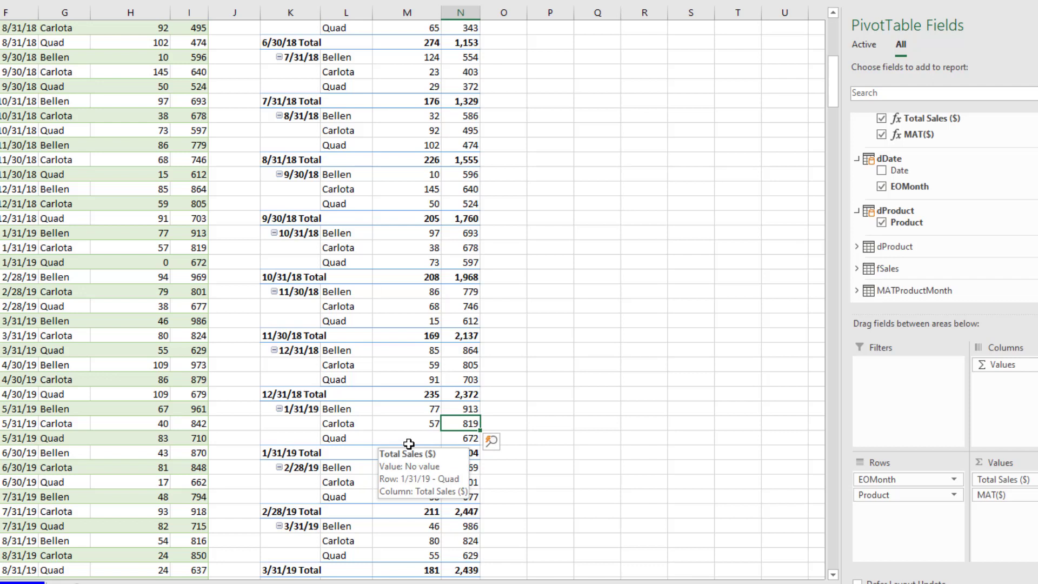
{"action": "left_click", "coordinate": [465, 438]}
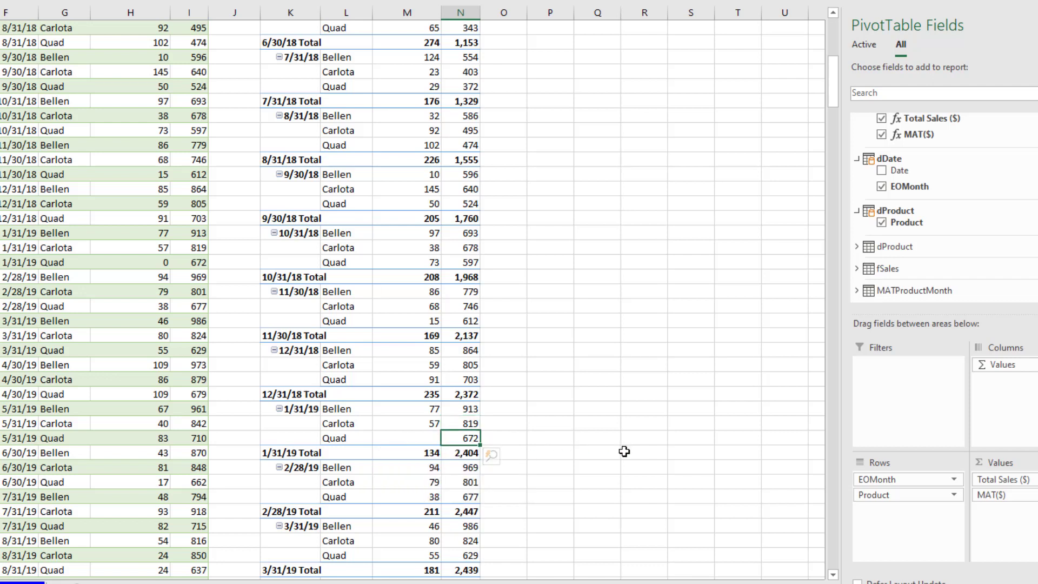